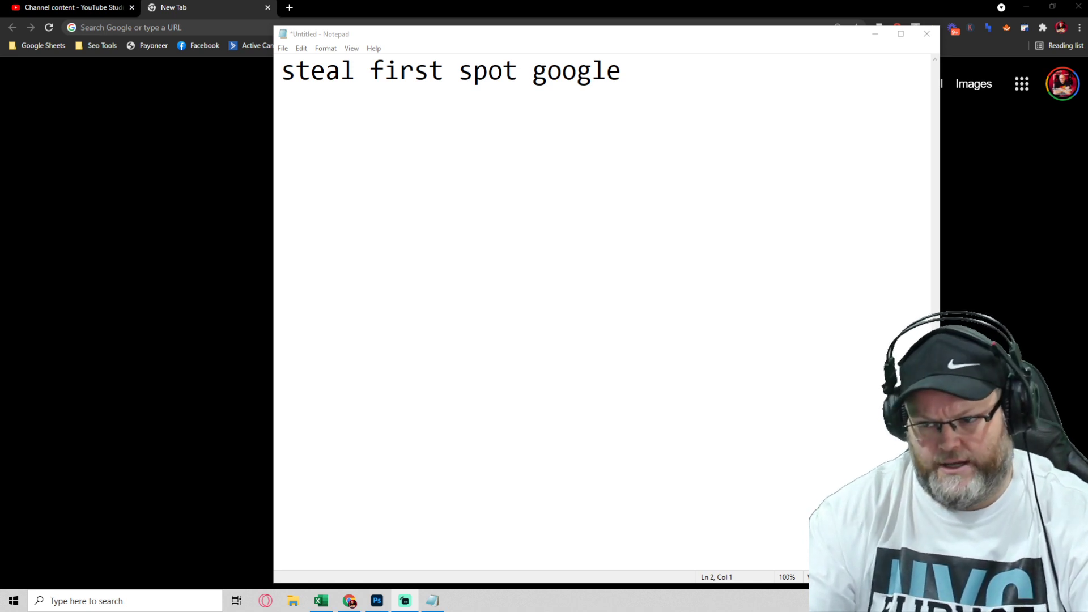
Step: Go to semrush.com and open the Keyword Magic Tool from the sidebar
{"action": "left_click", "coordinate": [227, 31]}
{"action": "type", "text": "sem"}
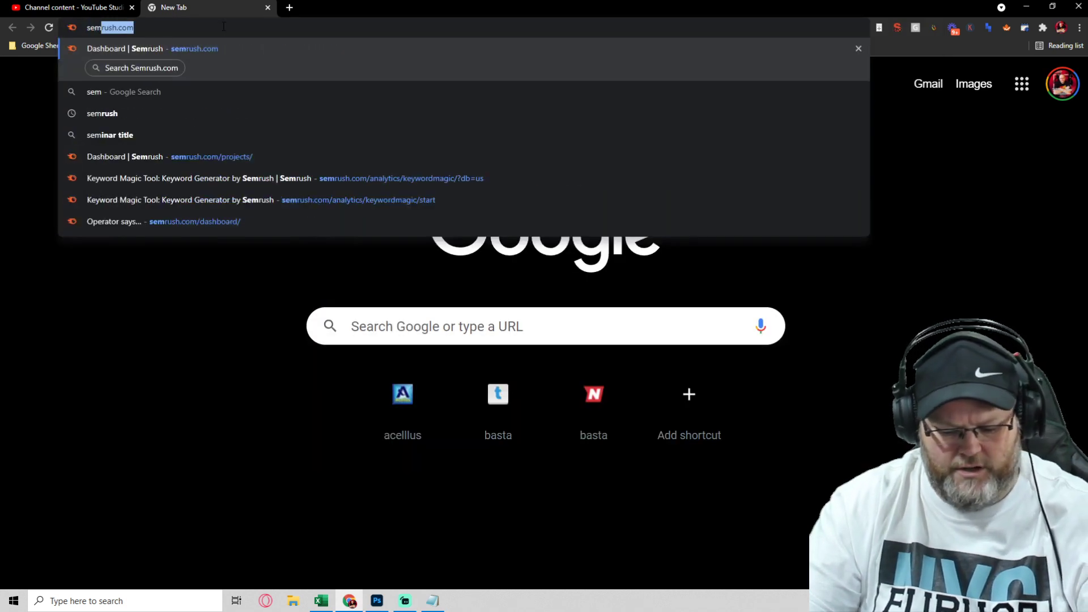
{"action": "key", "text": "Return"}
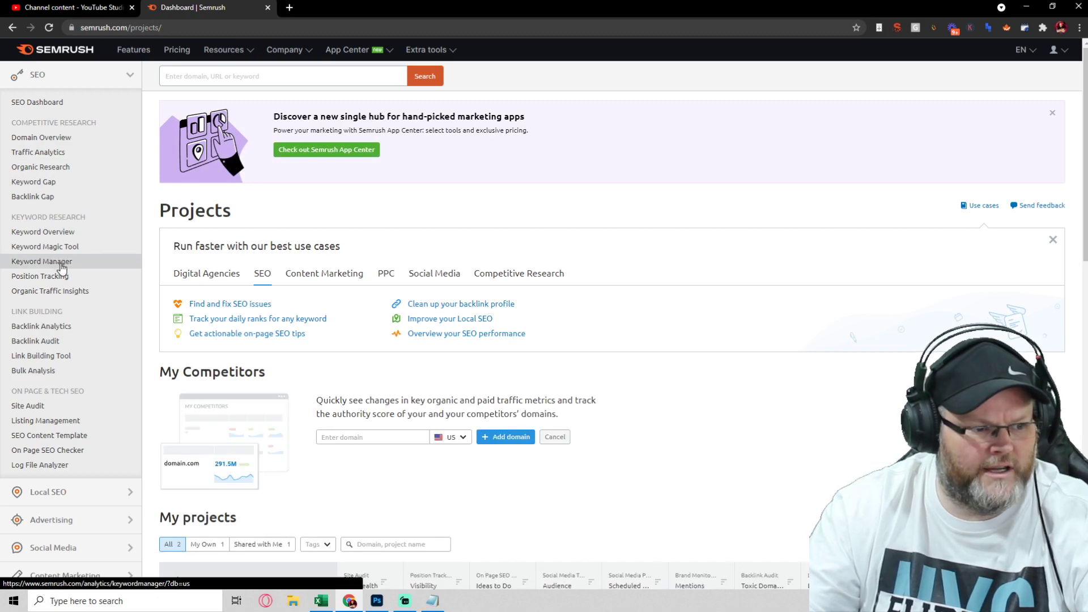
{"action": "left_click", "coordinate": [63, 247]}
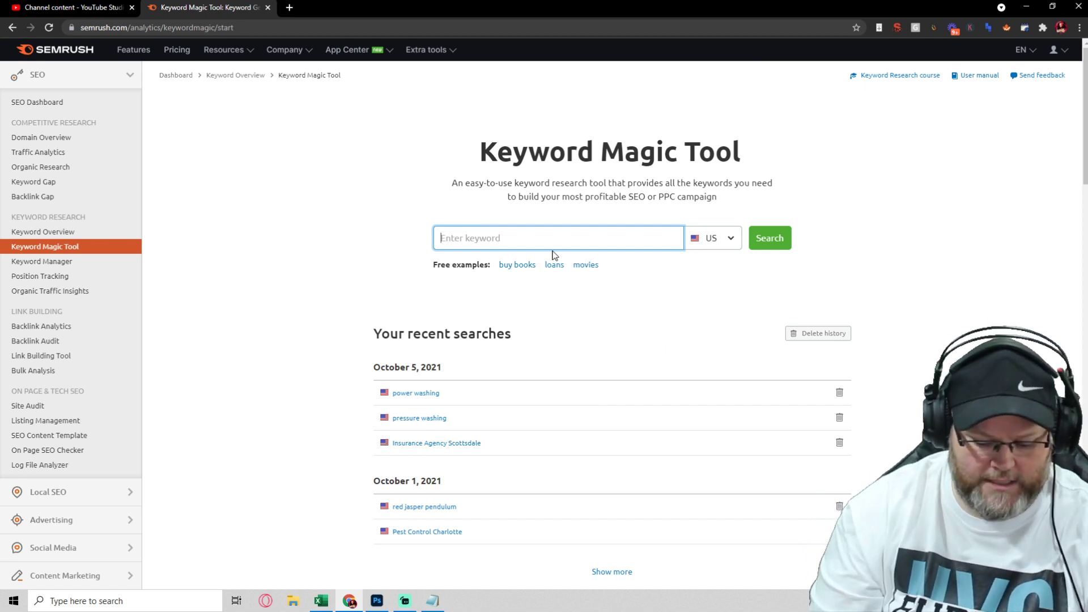
Step: Search 'emergency repair boiler jacksonville' in the Keyword Magic Tool; the US database returns no data
{"action": "type", "text": "eme"}
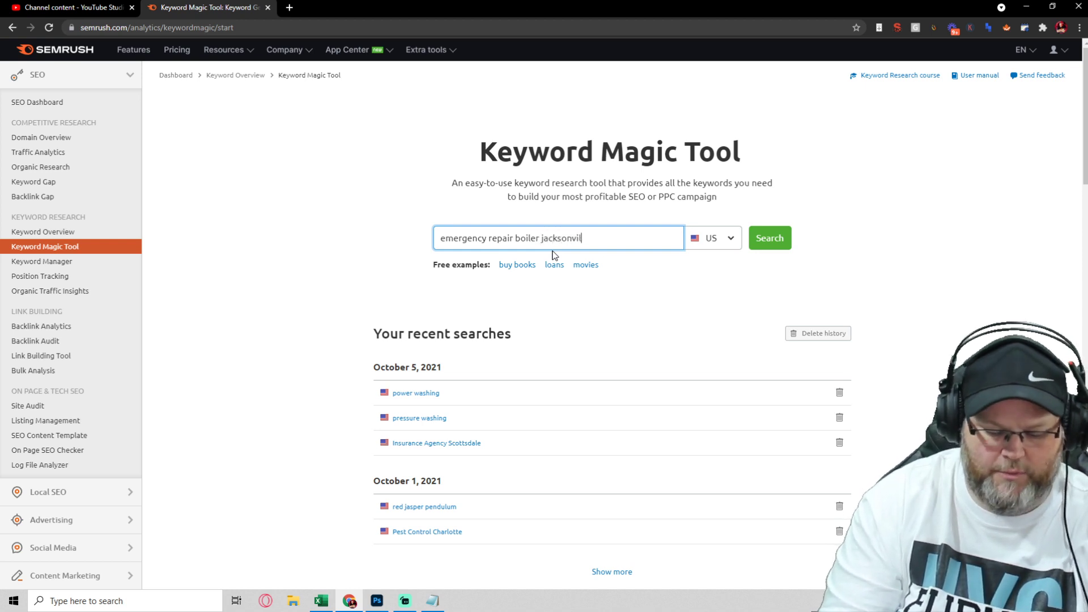
{"action": "key", "text": "Return"}
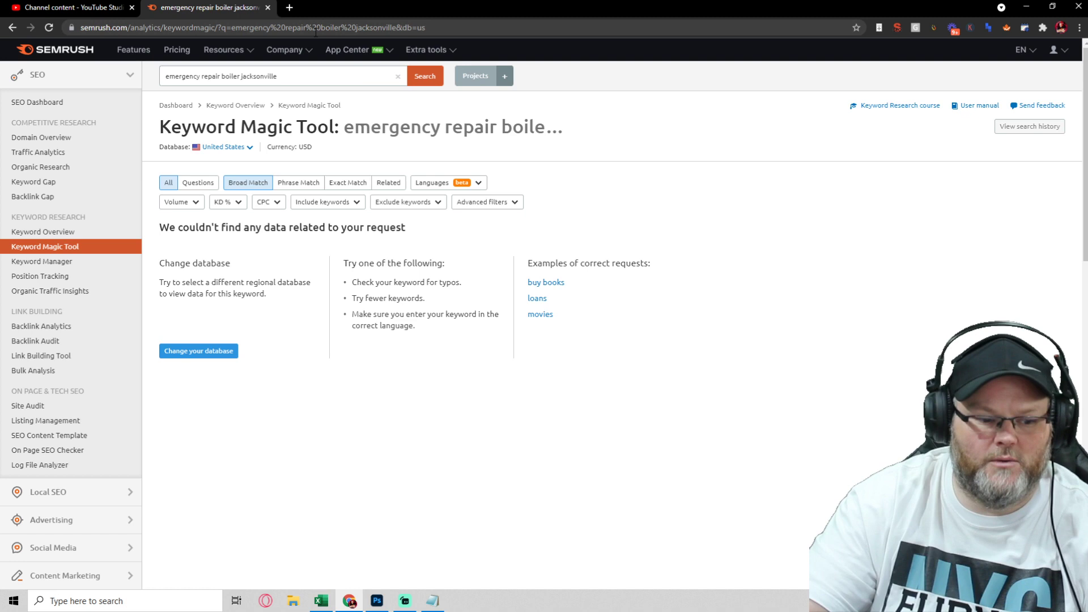
Step: Start a new Notepad line with allintitle: "", cursor placed inside the quotes
{"action": "left_click", "coordinate": [432, 598]}
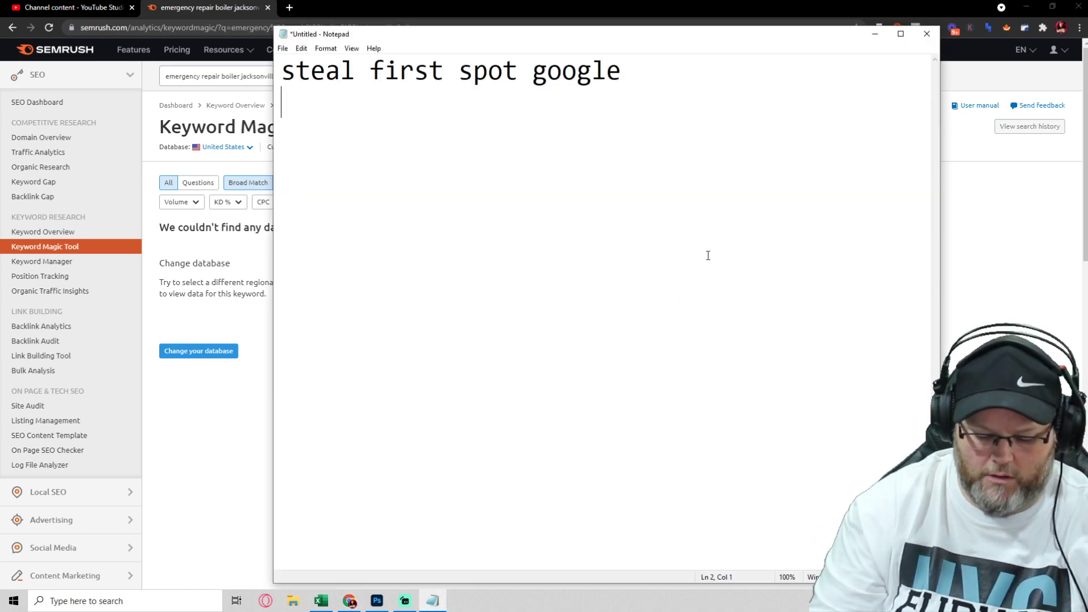
{"action": "key", "text": "Return"}
{"action": "key", "text": "Return"}
{"action": "type", "text": "allintit"}
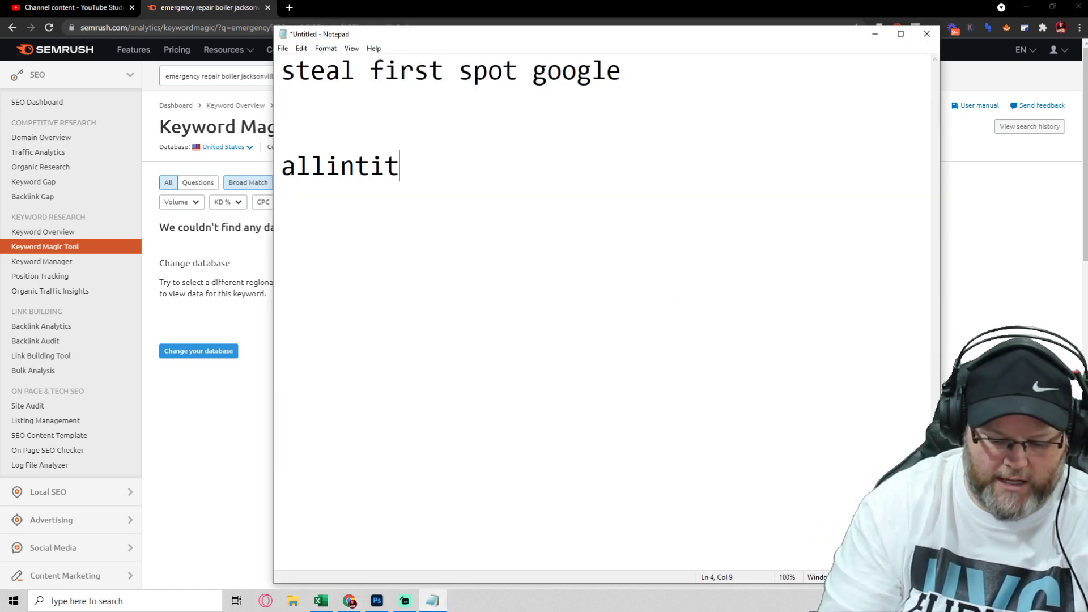
{"action": "type", "text": "le: \""}
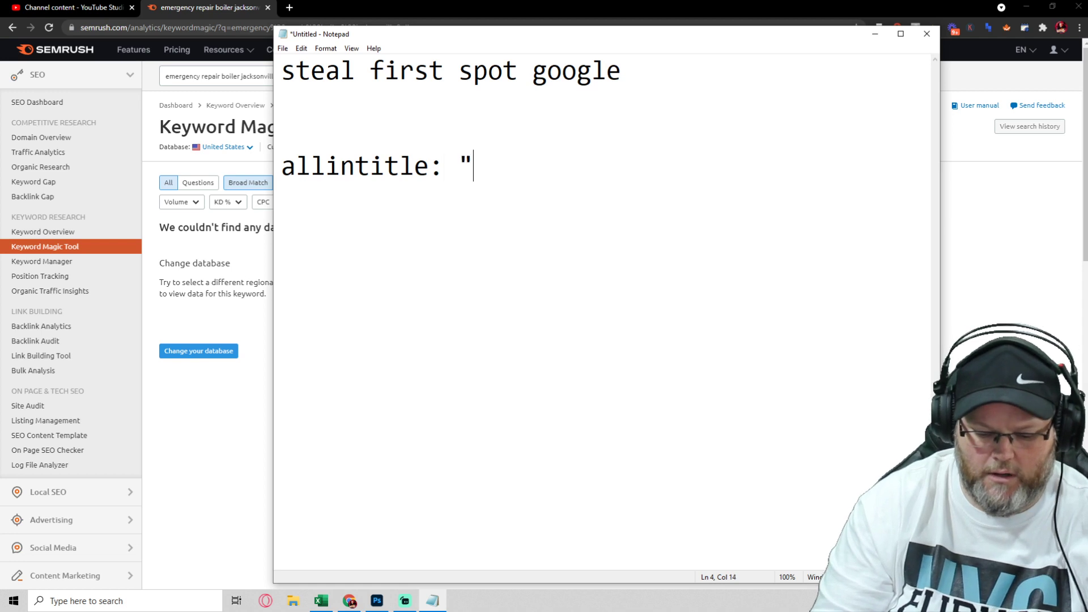
{"action": "type", "text": "\""}
{"action": "key", "text": "Left"}
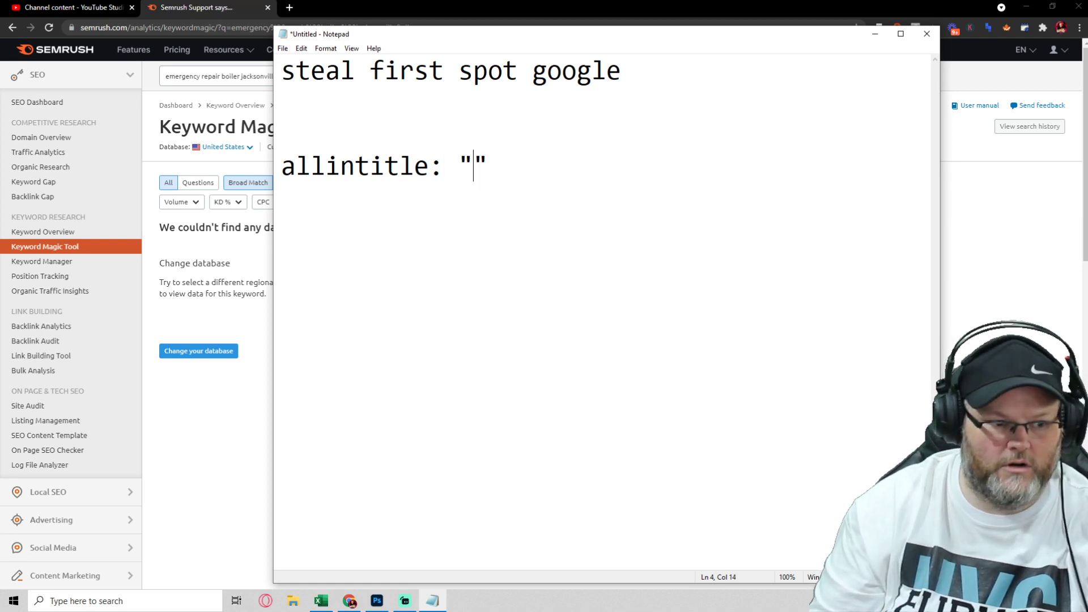
Step: Paste the Semrush keyword 'emergency repair boiler jacksonville' between the quotes and select the query line
{"action": "left_click", "coordinate": [234, 78]}
{"action": "triple_click", "coordinate": [234, 77]}
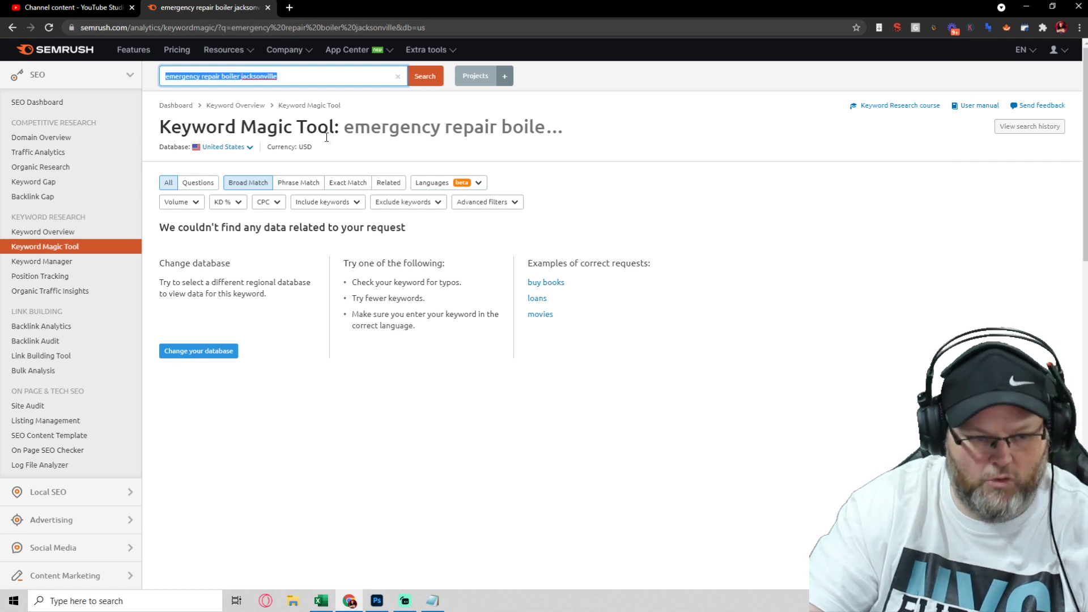
{"action": "key", "text": "ctrl+c"}
{"action": "left_click", "coordinate": [433, 601]}
{"action": "key", "text": "ctrl+v"}
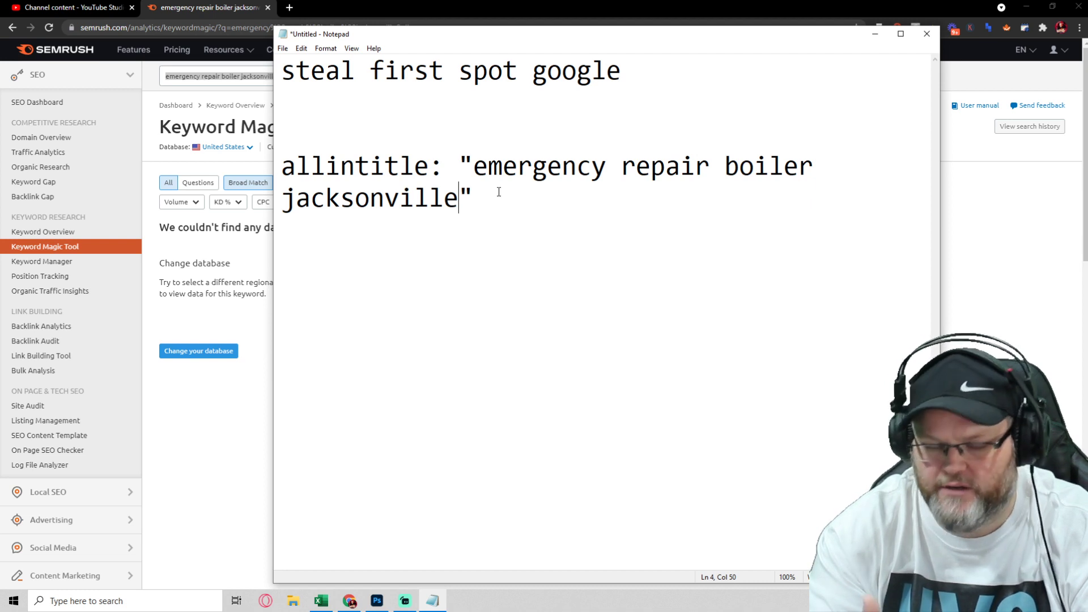
{"action": "left_click_drag", "start_coordinate": [512, 198], "coordinate": [237, 151]}
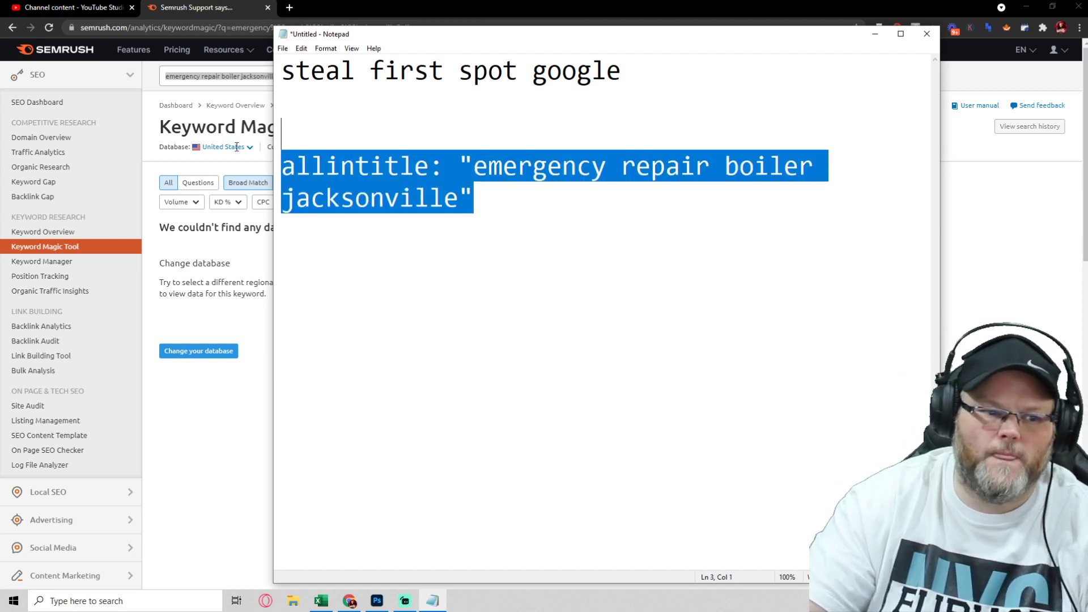
{"action": "left_click_drag", "start_coordinate": [511, 221], "coordinate": [279, 168]}
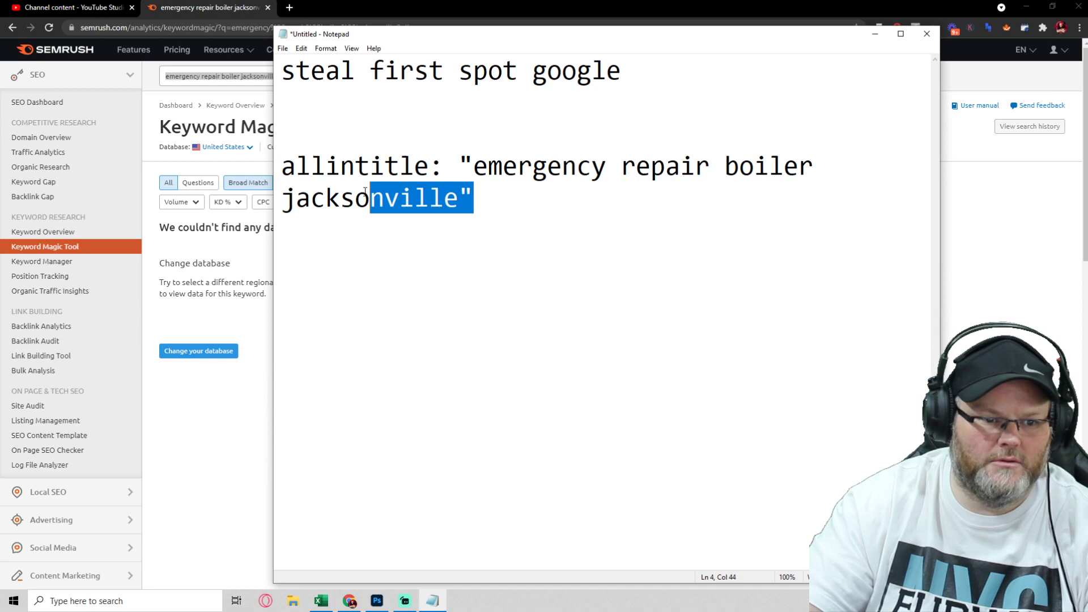
Step: Search allintitle: "emergency repair boiler jacksonville" on Google in a new tab, finding no matches
{"action": "left_click", "coordinate": [219, 7]}
{"action": "left_click", "coordinate": [288, 8]}
{"action": "type", "text": "goog"}
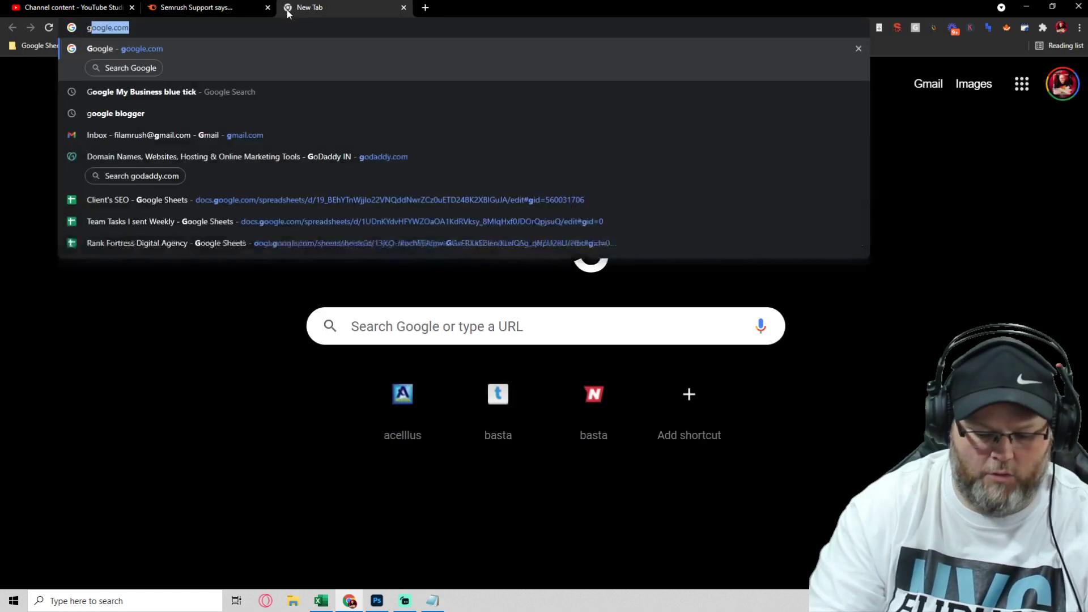
{"action": "key", "text": "Return"}
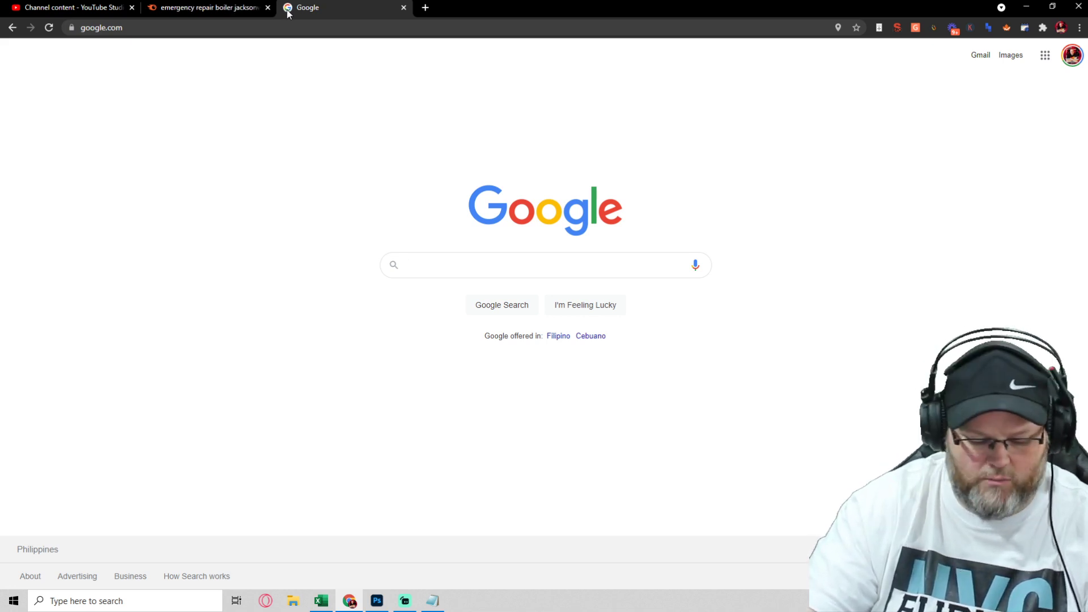
{"action": "type", "text": "allintitle: \"emergency repair boiler jacksonville\""}
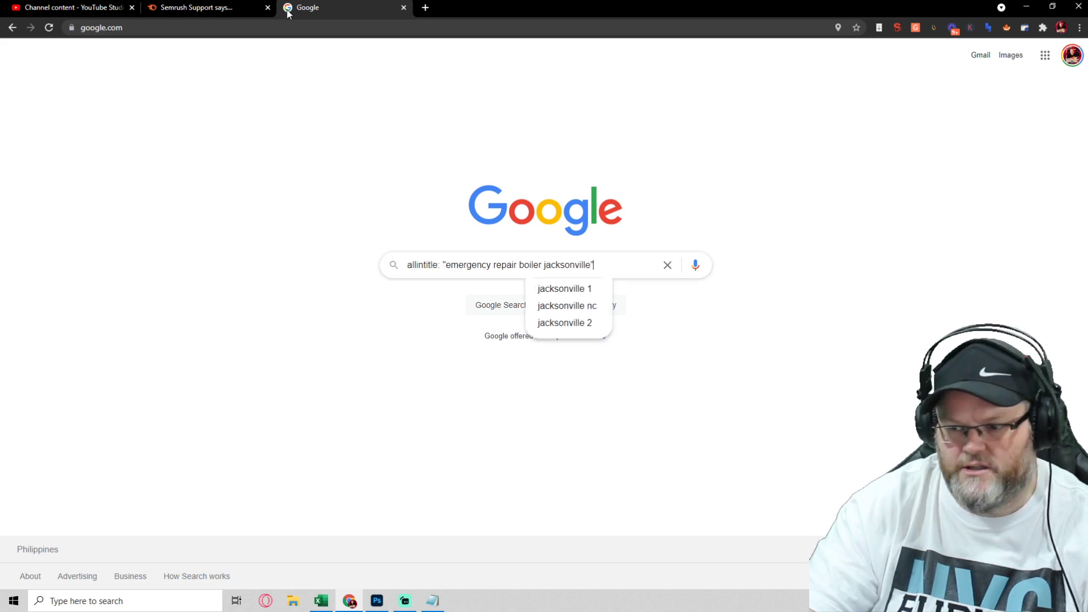
{"action": "key", "text": "Return"}
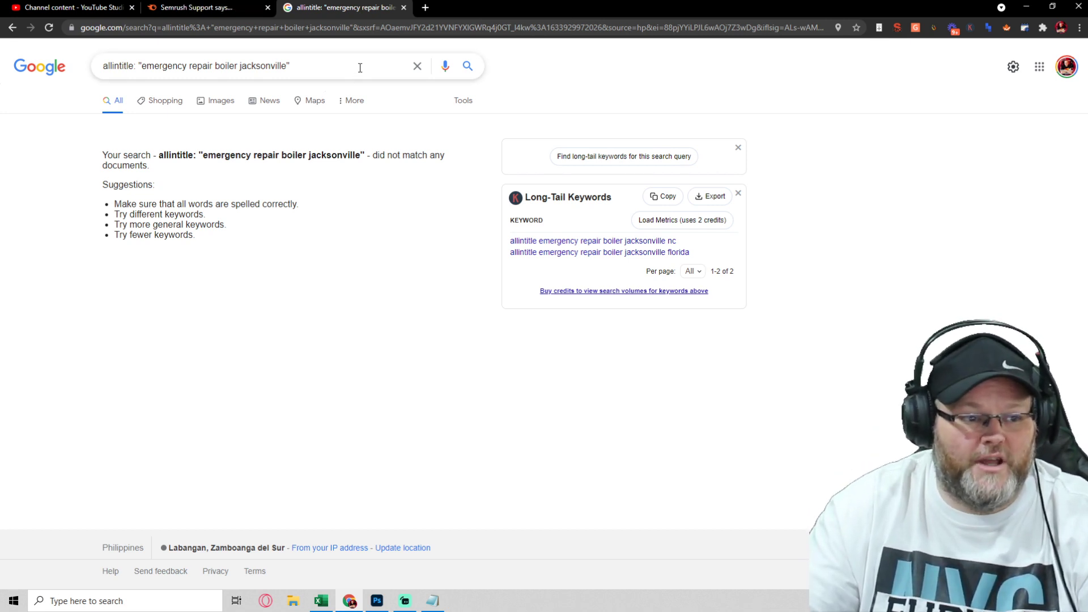
Step: Change the Google query to allintitle: "emergency roof repair jacksonville" and run it
{"action": "left_click", "coordinate": [191, 60]}
{"action": "type", "text": "roof"}
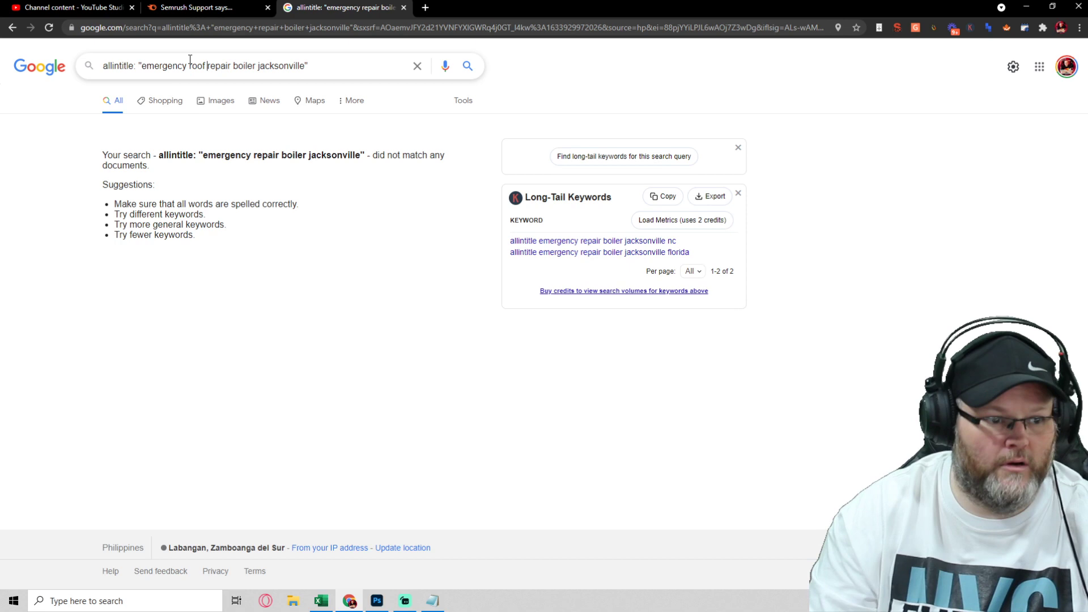
{"action": "key", "text": "ctrl+Right"}
{"action": "key", "text": "ctrl+Right"}
{"action": "key", "text": "ctrl+shift+Right"}
{"action": "key", "text": "Left"}
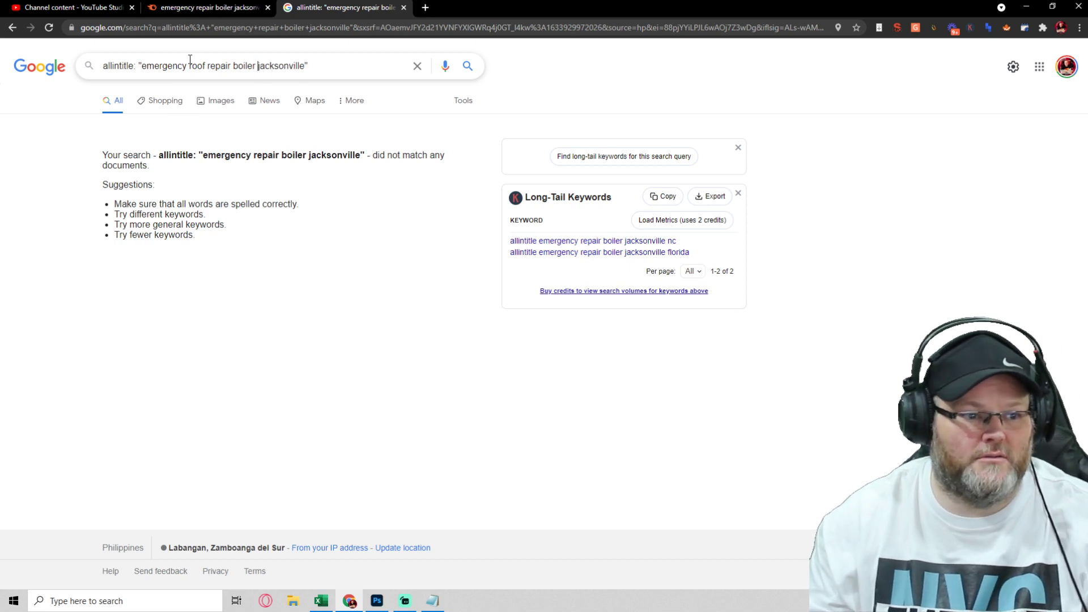
{"action": "key", "text": "ctrl+shift+Left"}
{"action": "key", "text": "BackSpace"}
{"action": "key", "text": "Return"}
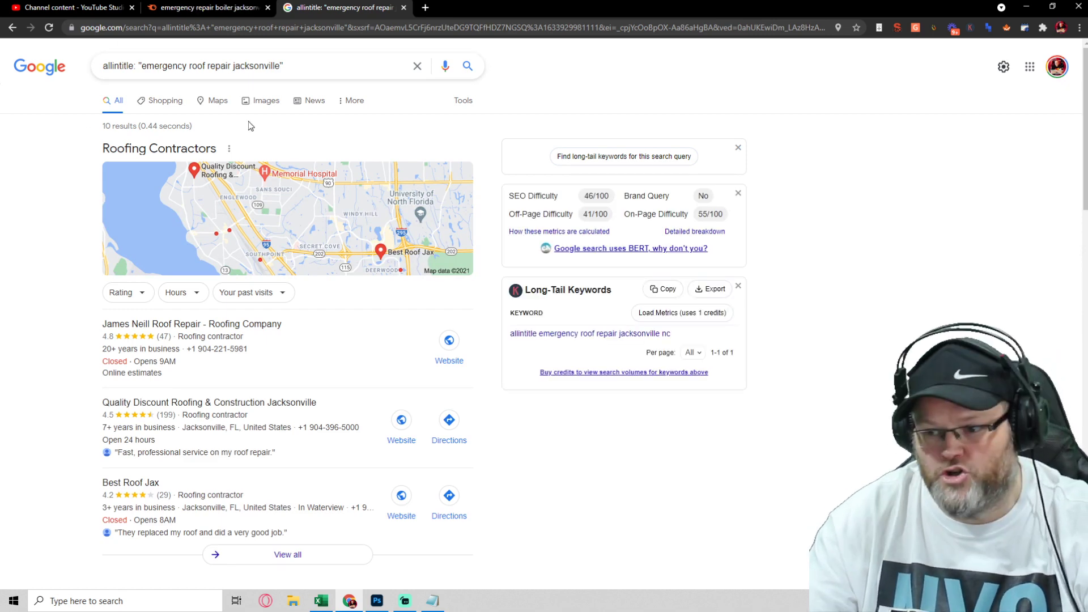
Step: Review the 10 results, select the quoted roof repair keyword, and return to Semrush
{"action": "scroll", "coordinate": [283, 170], "scroll_direction": "down", "scroll_amount": 3}
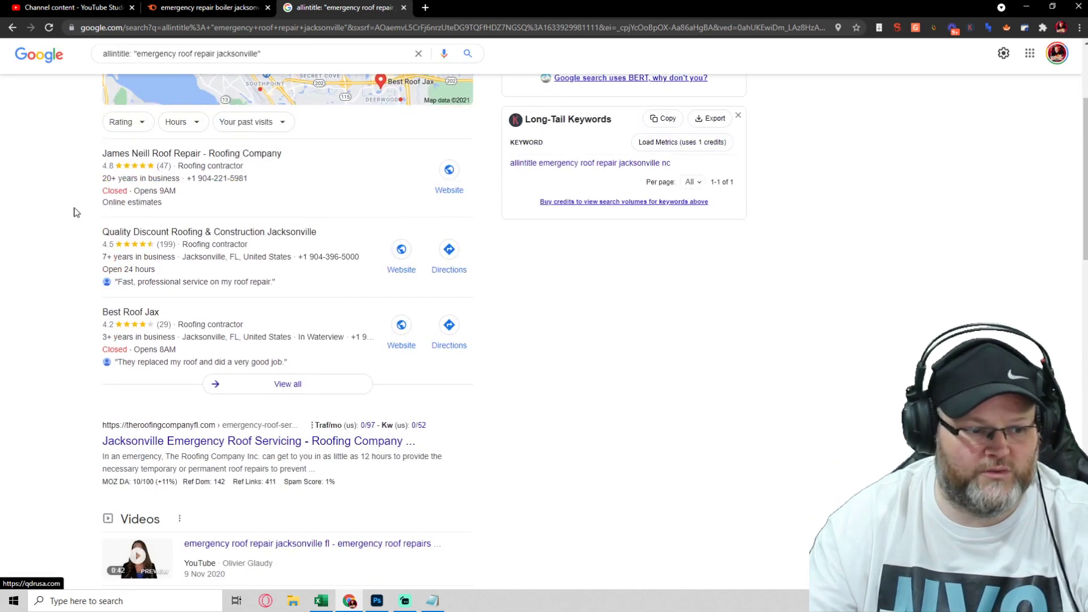
{"action": "scroll", "coordinate": [260, 242], "scroll_direction": "down", "scroll_amount": 3}
{"action": "scroll", "coordinate": [259, 245], "scroll_direction": "down", "scroll_amount": 6}
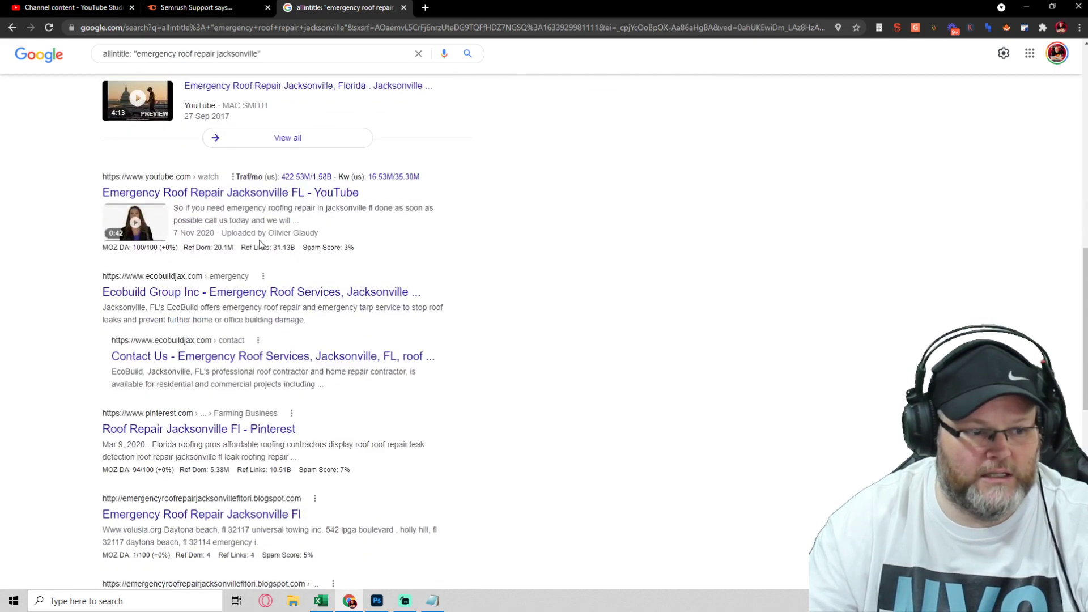
{"action": "scroll", "coordinate": [267, 248], "scroll_direction": "up", "scroll_amount": 4}
{"action": "scroll", "coordinate": [567, 317], "scroll_direction": "up", "scroll_amount": 4}
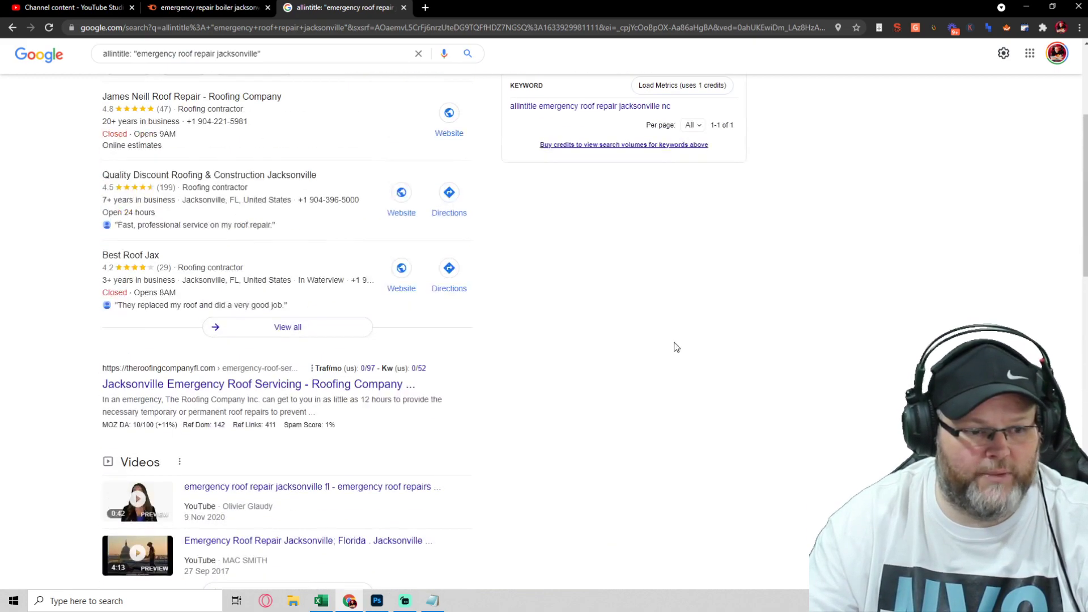
{"action": "scroll", "coordinate": [664, 343], "scroll_direction": "up", "scroll_amount": 4}
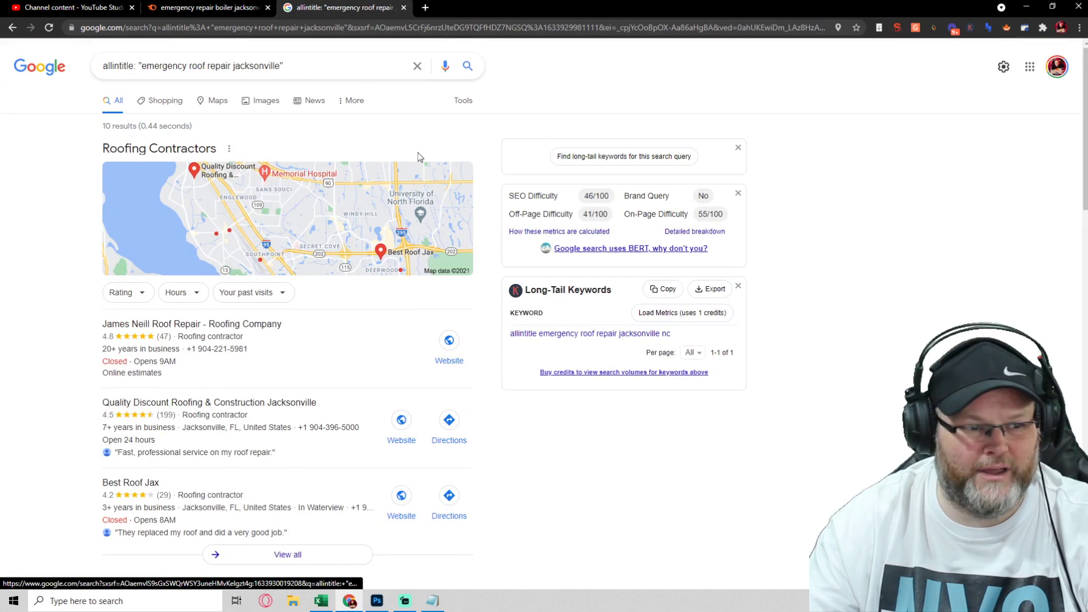
{"action": "left_click_drag", "start_coordinate": [281, 66], "coordinate": [151, 67]}
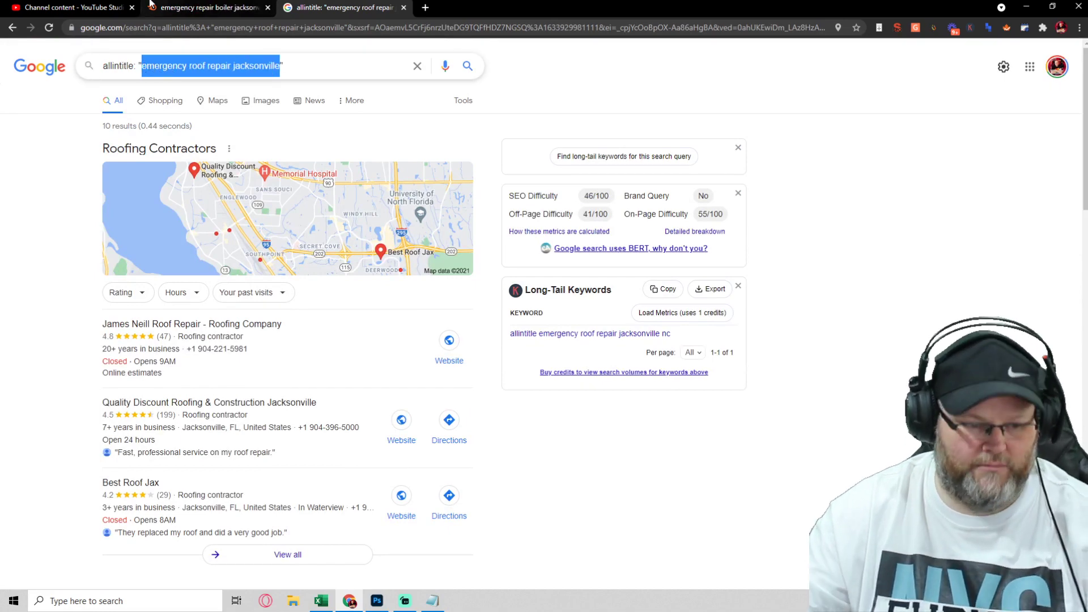
{"action": "left_click", "coordinate": [198, 8]}
Step: Check the Semrush volume for 'emergency roof repair jacksonville' (10), then return to Google
{"action": "left_click", "coordinate": [314, 82]}
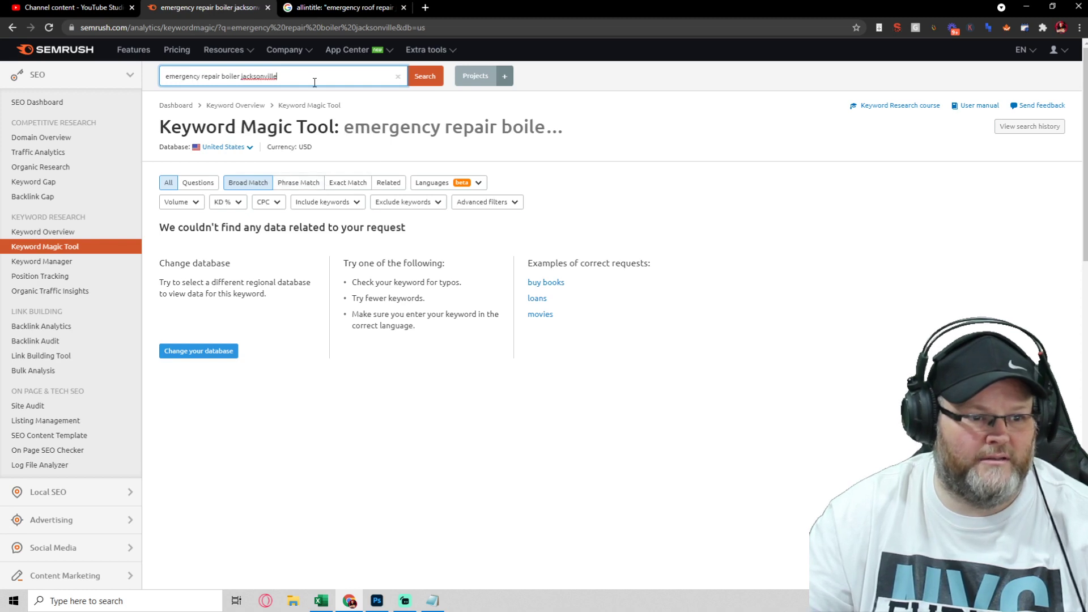
{"action": "key", "text": "ctrl+a"}
{"action": "key", "text": "ctrl+v"}
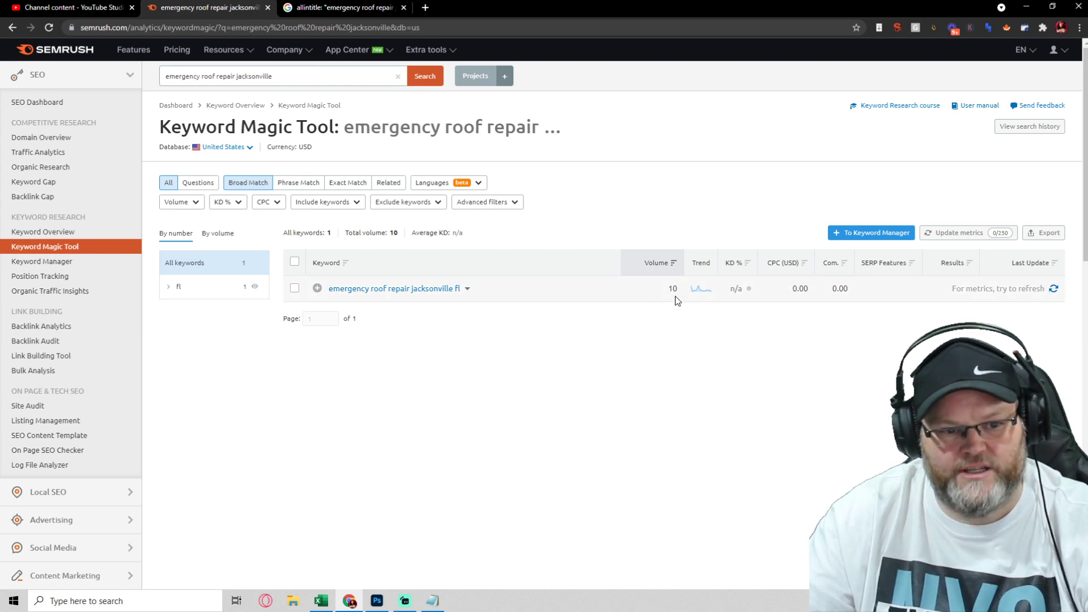
{"action": "left_click", "coordinate": [336, 9]}
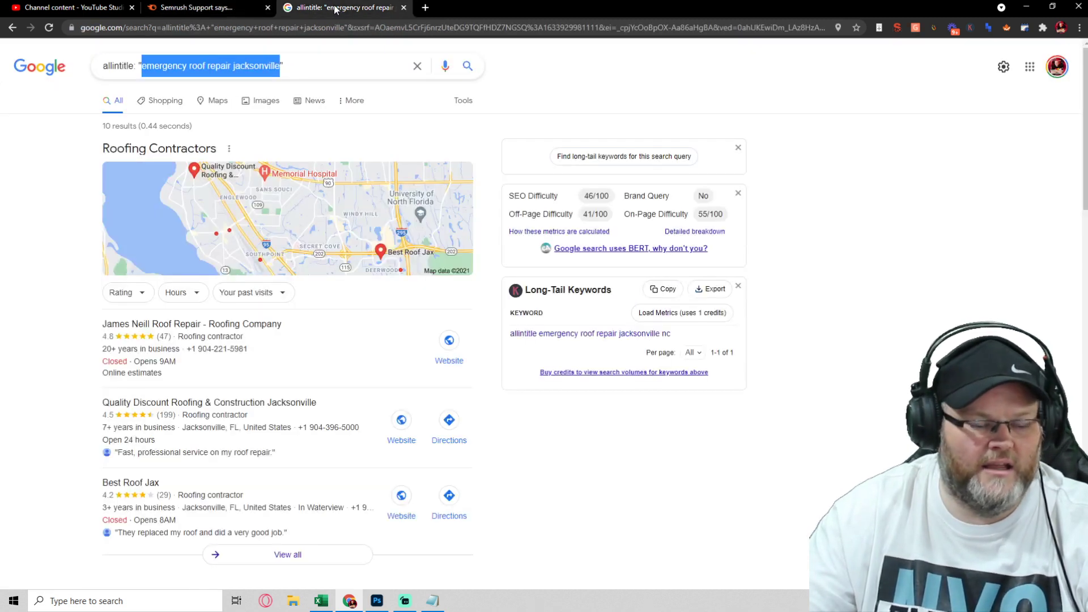
Step: Run allintitle: "emergency tree removal jacksonville" on Google, getting about 9 results
{"action": "left_click", "coordinate": [265, 75]}
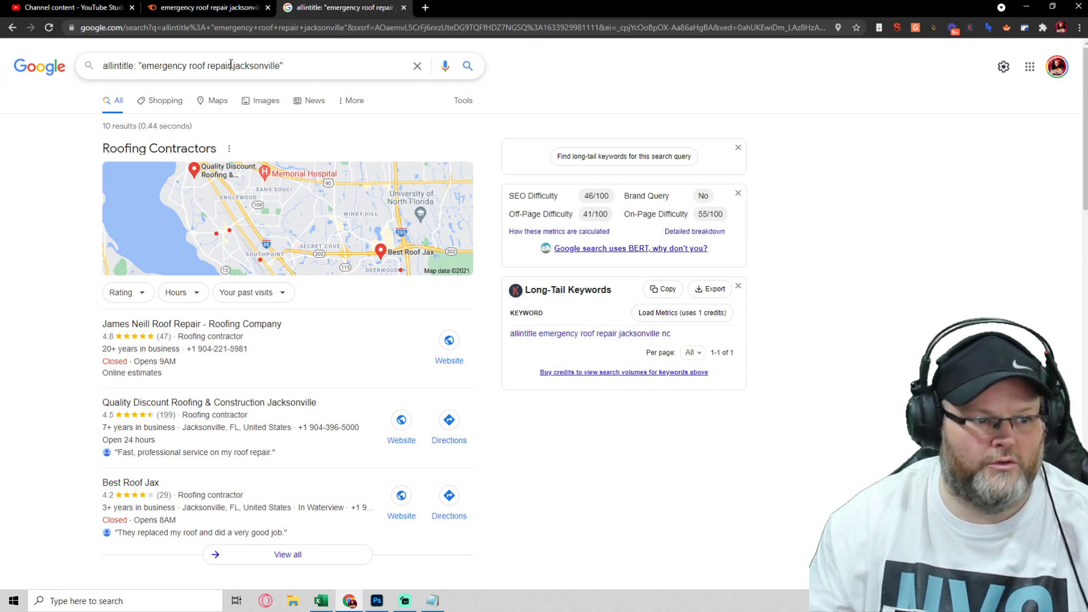
{"action": "key", "text": "ctrl+shift+Left"}
{"action": "key", "text": "ctrl+shift+Left"}
{"action": "key", "text": "BackSpace"}
{"action": "type", "text": "tree r"}
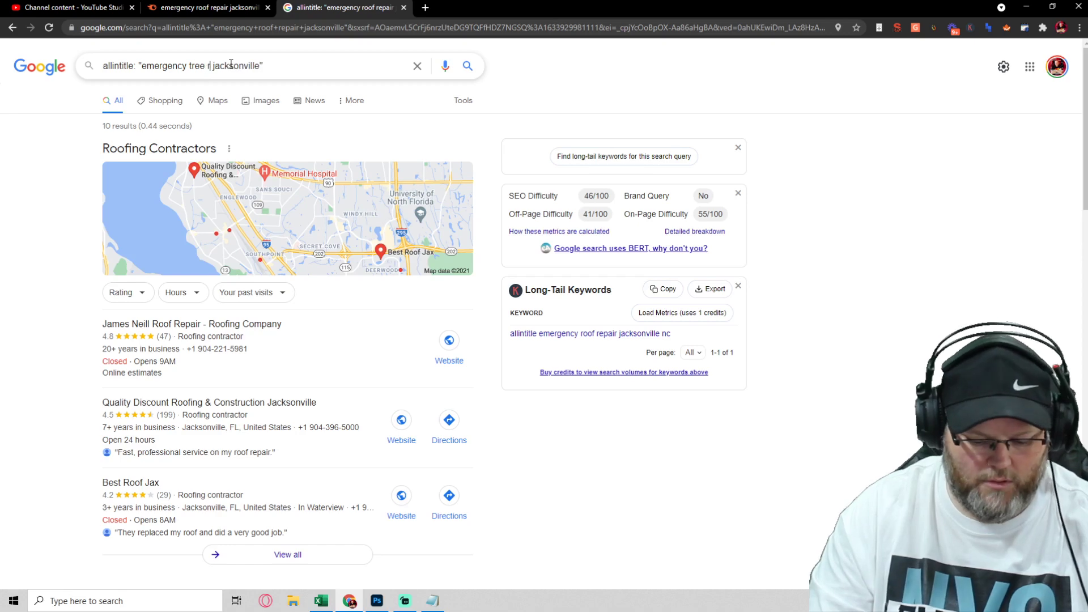
{"action": "type", "text": "emoval"}
{"action": "key", "text": "Return"}
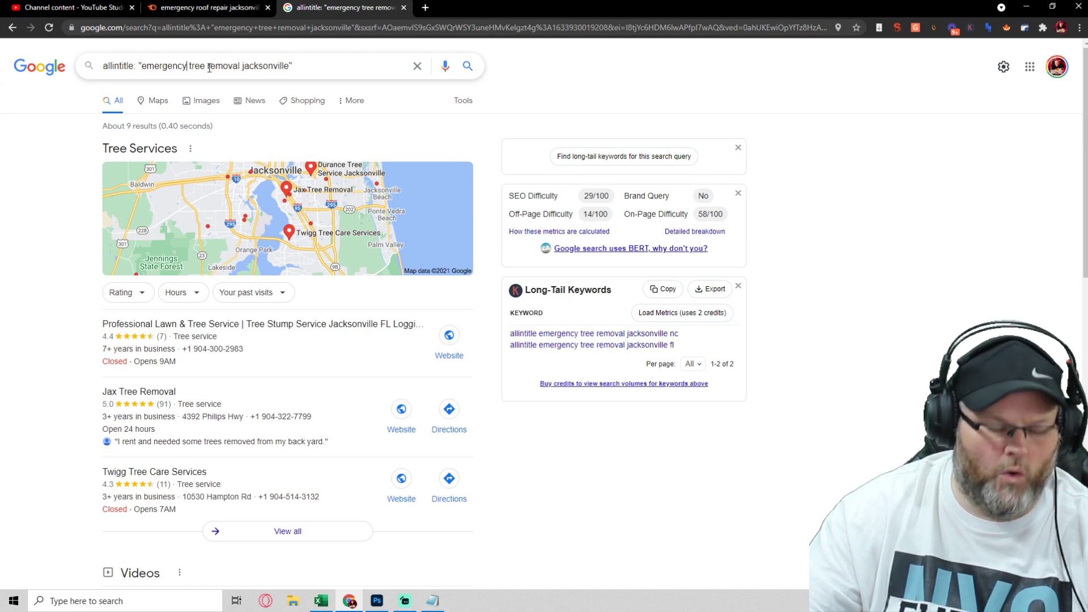
Step: Run allintitle: "after a storm tree removal jacksonville", which matches no pages
{"action": "type", "text": "storm"}
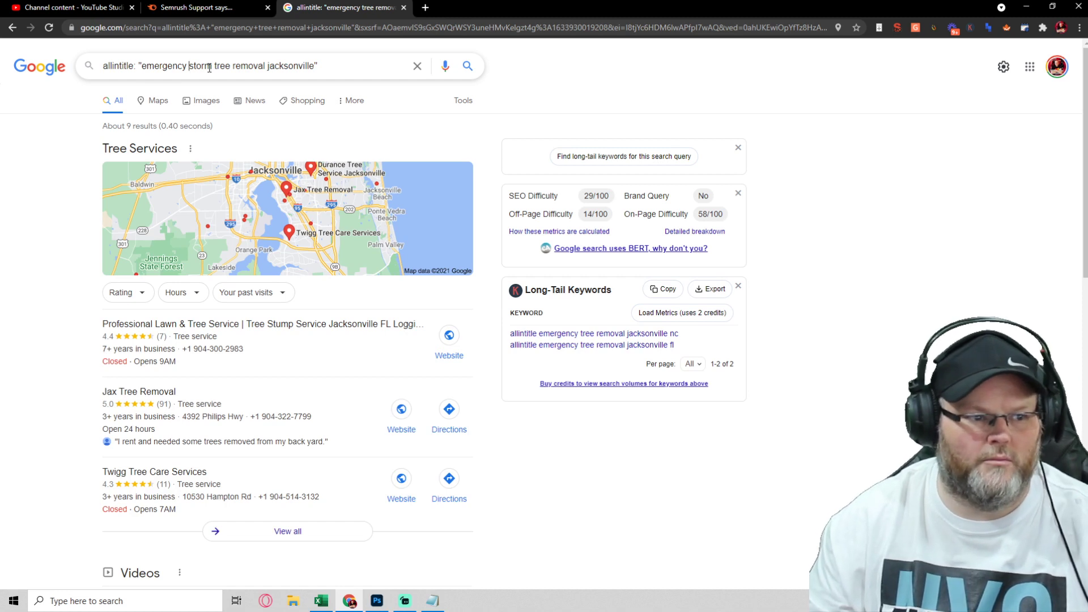
{"action": "key", "text": "ctrl+shift+Left"}
{"action": "key", "text": "BackSpace"}
{"action": "type", "text": "after a"}
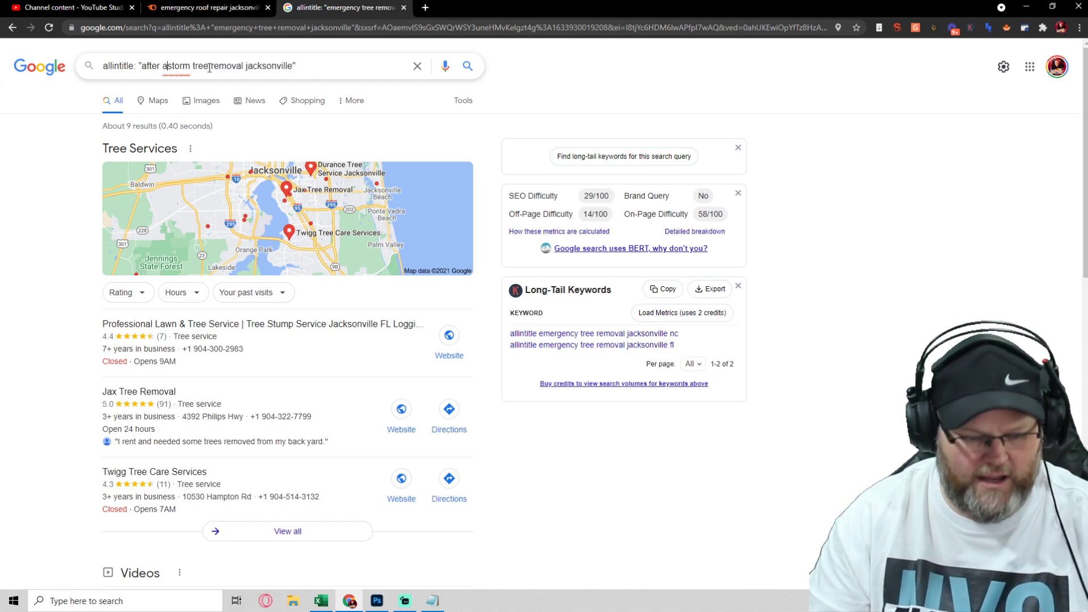
{"action": "key", "text": "Return"}
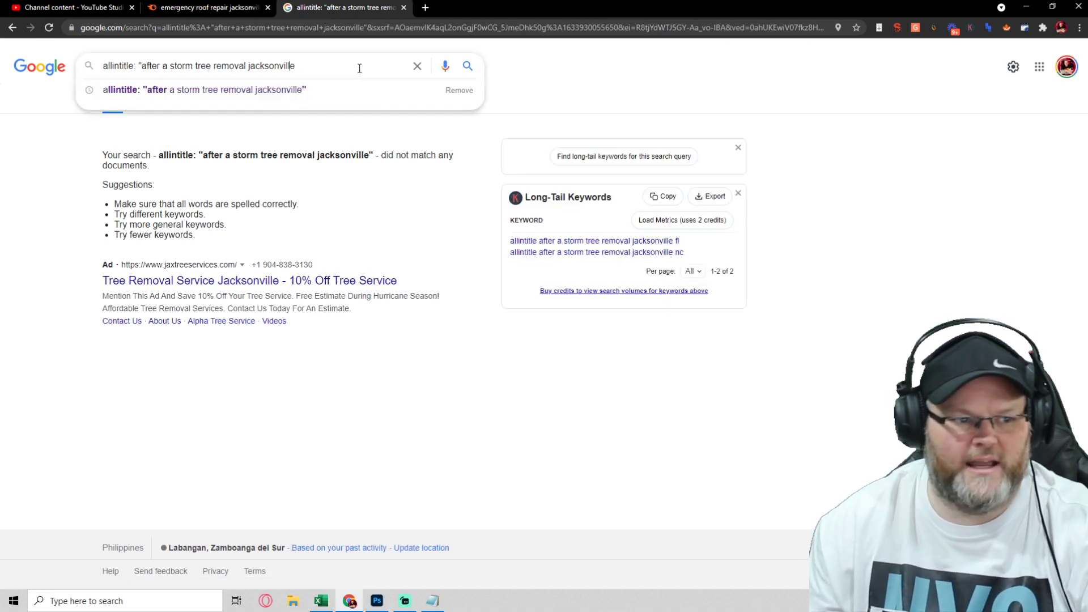
Step: Search 'after a storm tree removal jacksonville' without the allintitle operator and quotes
{"action": "key", "text": "BackSpace"}
{"action": "key", "text": "Left"}
{"action": "key", "text": "Left"}
{"action": "key", "text": "Left"}
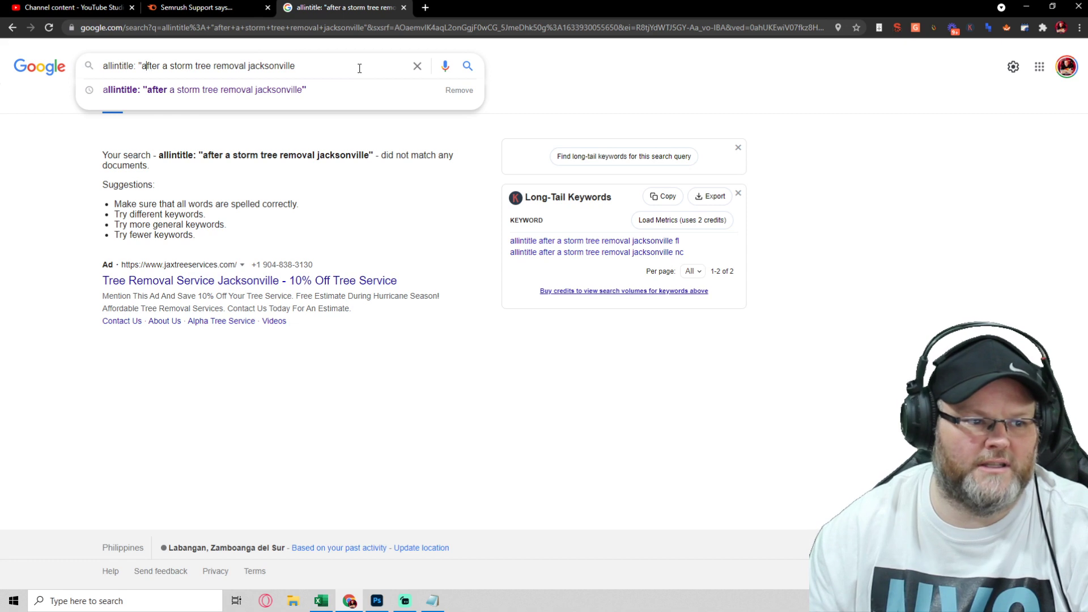
{"action": "key", "text": "BackSpace"}
{"action": "key", "text": "BackSpace"}
{"action": "key", "text": "BackSpace"}
{"action": "key", "text": "BackSpace"}
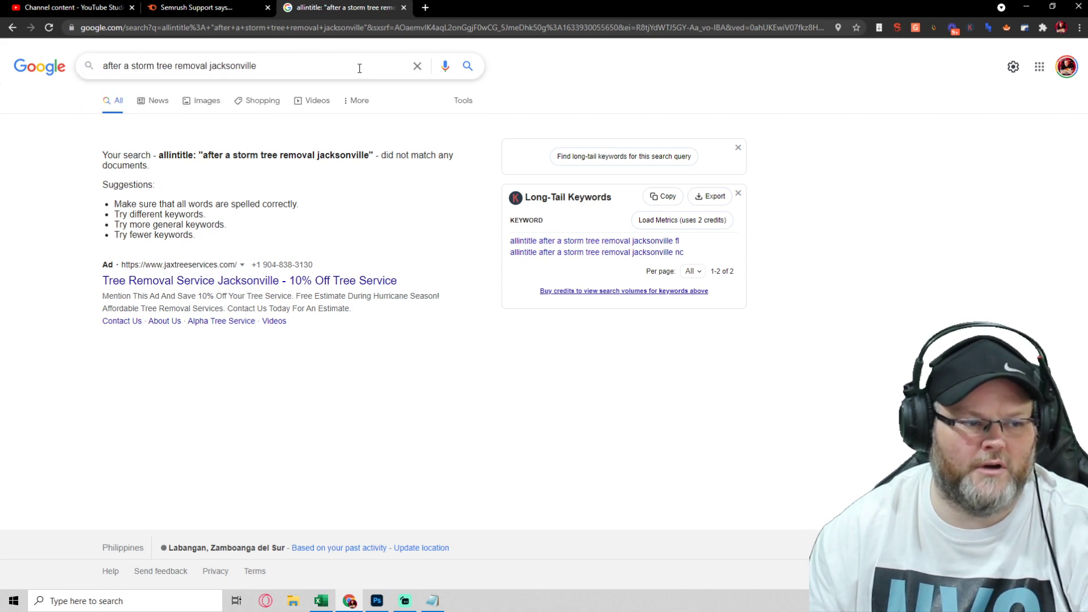
{"action": "key", "text": "Return"}
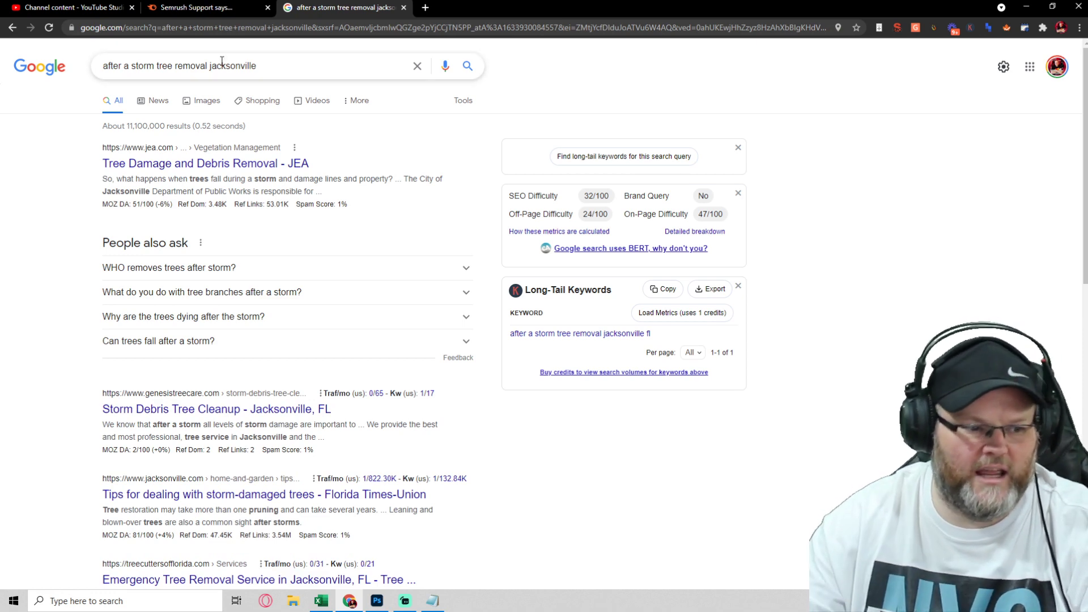
Step: Compare the no-match allintitle page and the ~11,100,000 plain results, scrolling the storm cleanup listings
{"action": "scroll", "coordinate": [287, 318], "scroll_direction": "down", "scroll_amount": 5}
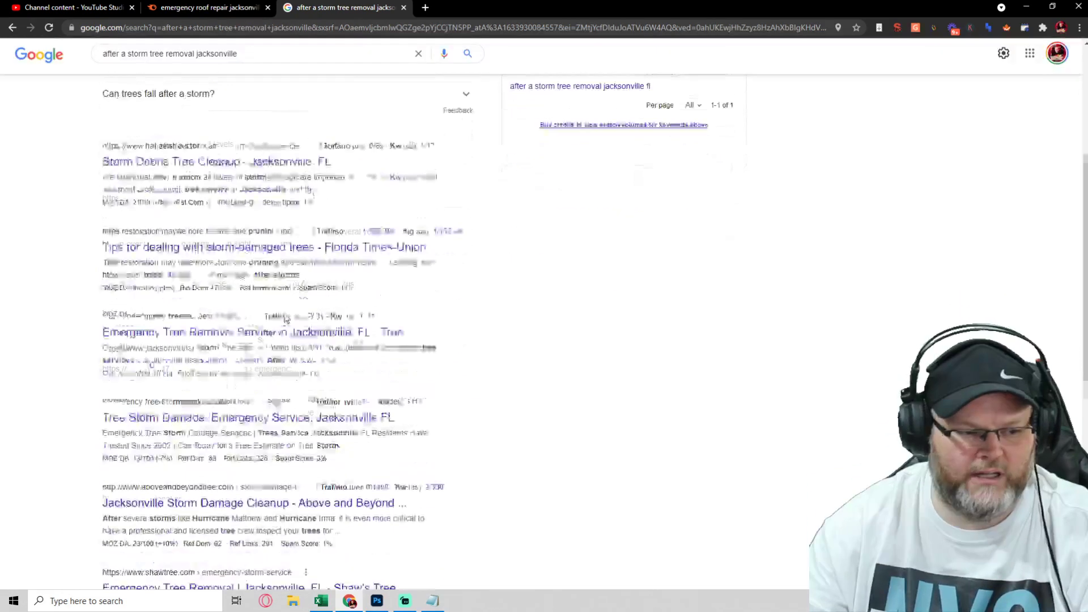
{"action": "left_click", "coordinate": [12, 27]}
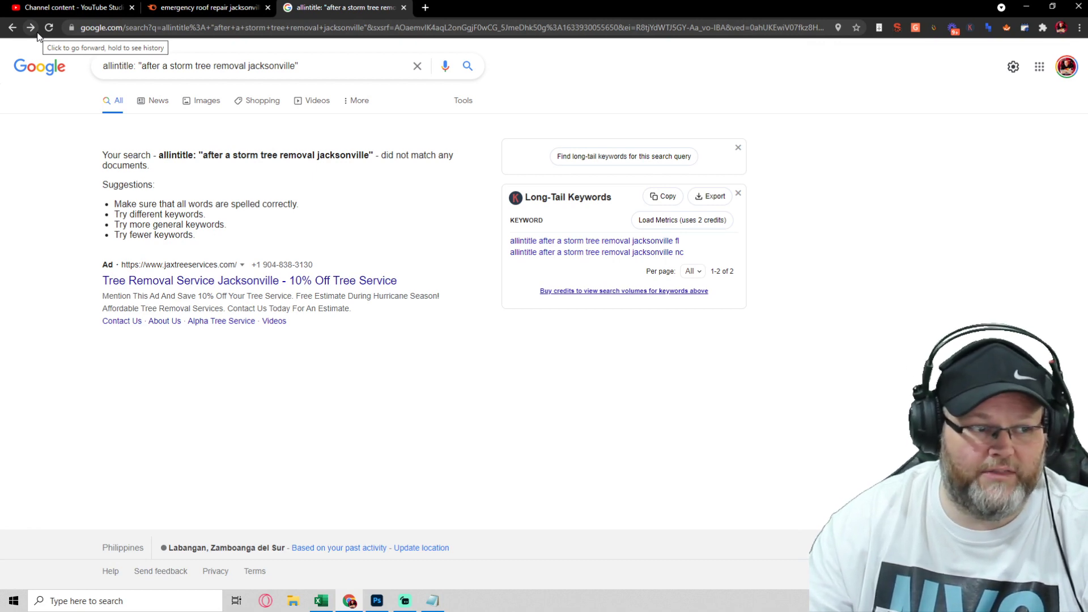
{"action": "left_click", "coordinate": [31, 27]}
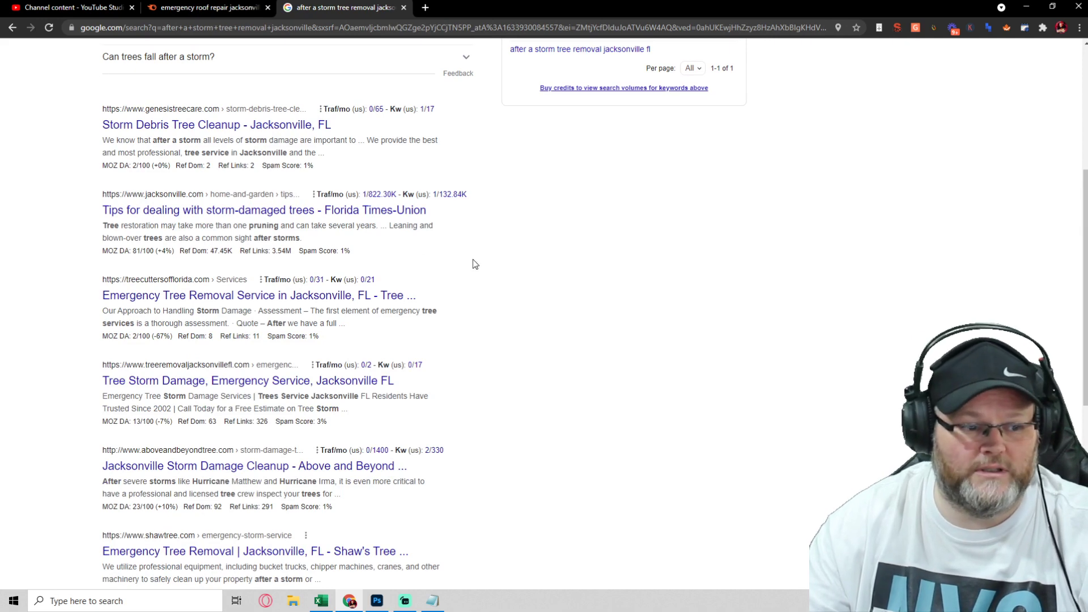
{"action": "scroll", "coordinate": [471, 243], "scroll_direction": "down", "scroll_amount": 1}
{"action": "scroll", "coordinate": [470, 240], "scroll_direction": "down", "scroll_amount": 4}
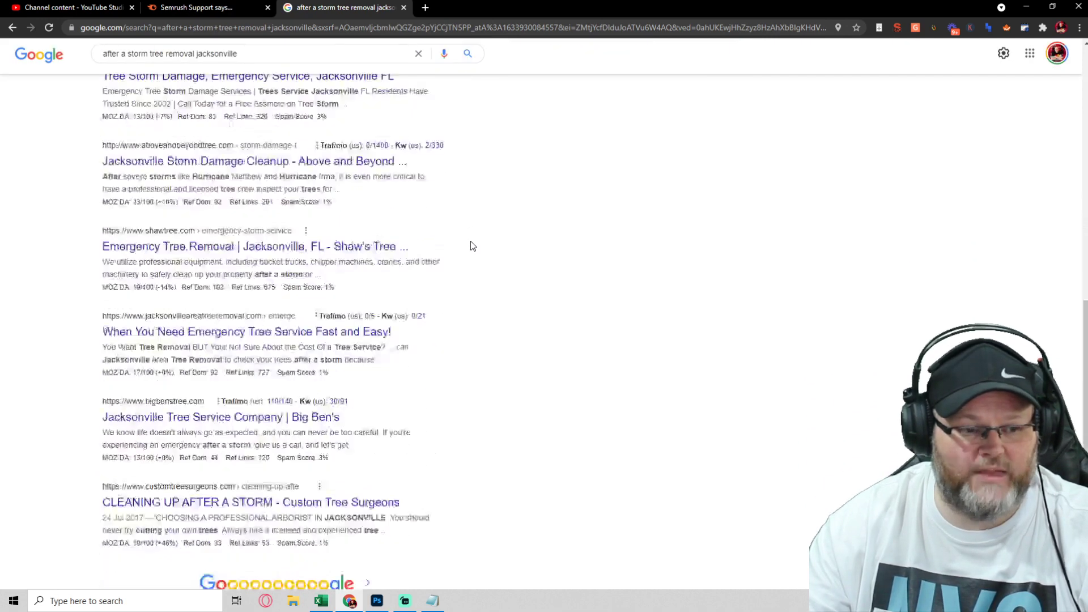
{"action": "scroll", "coordinate": [470, 240], "scroll_direction": "down", "scroll_amount": 2}
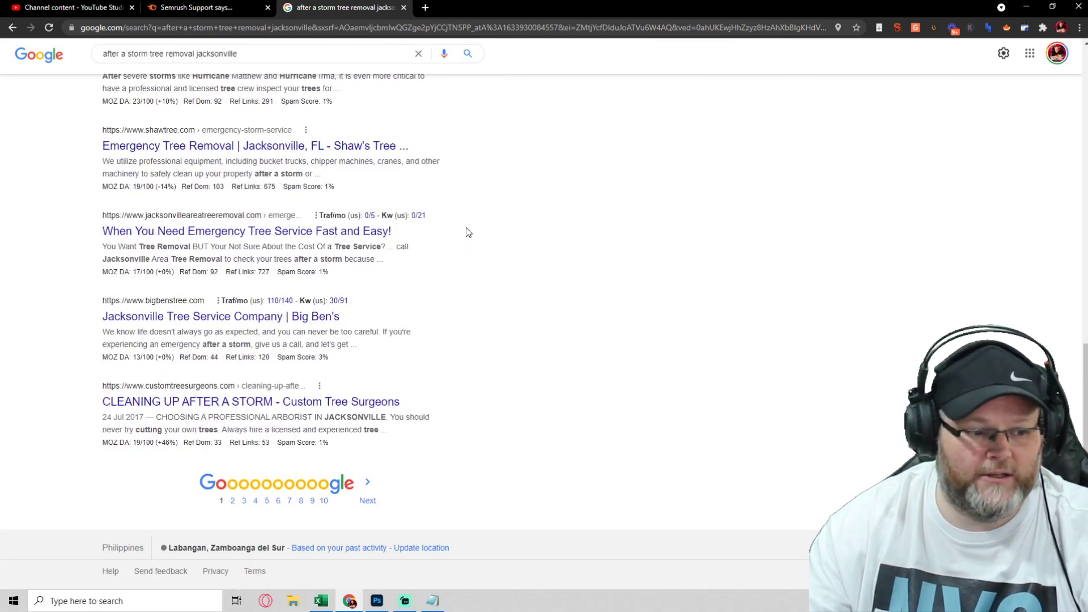
{"action": "scroll", "coordinate": [466, 227], "scroll_direction": "up", "scroll_amount": 9}
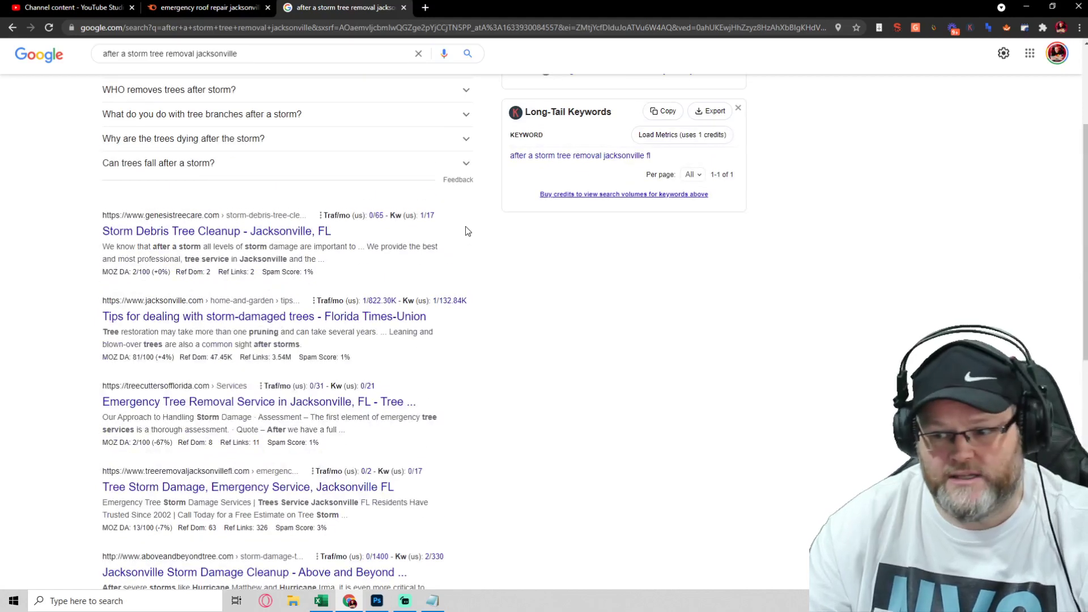
Step: Switch to Notepad showing the 'steal first spot google' note and the allintitle boiler query
{"action": "left_click", "coordinate": [438, 600]}
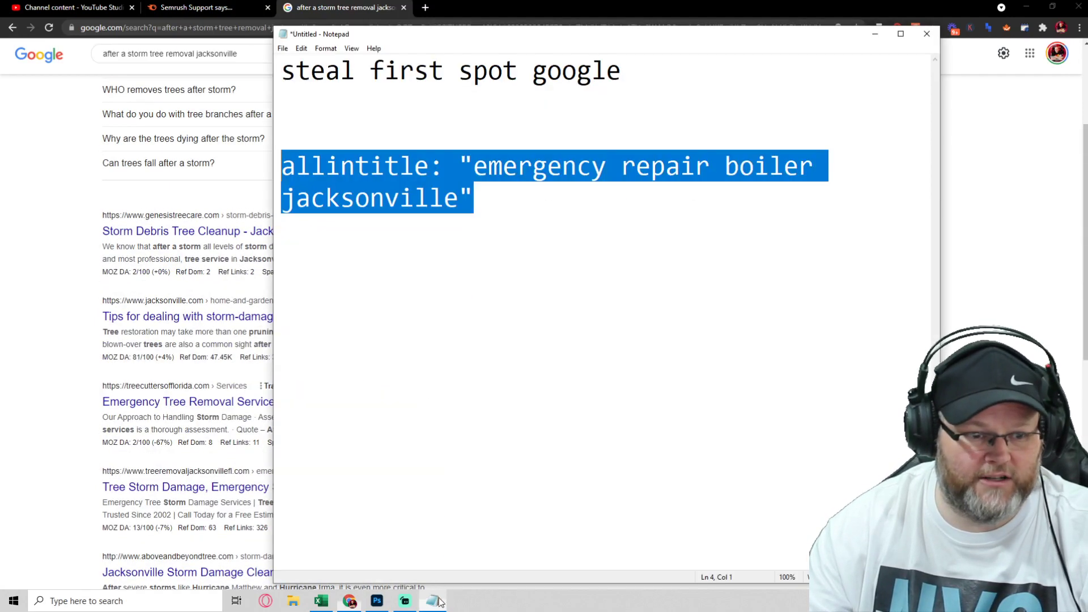